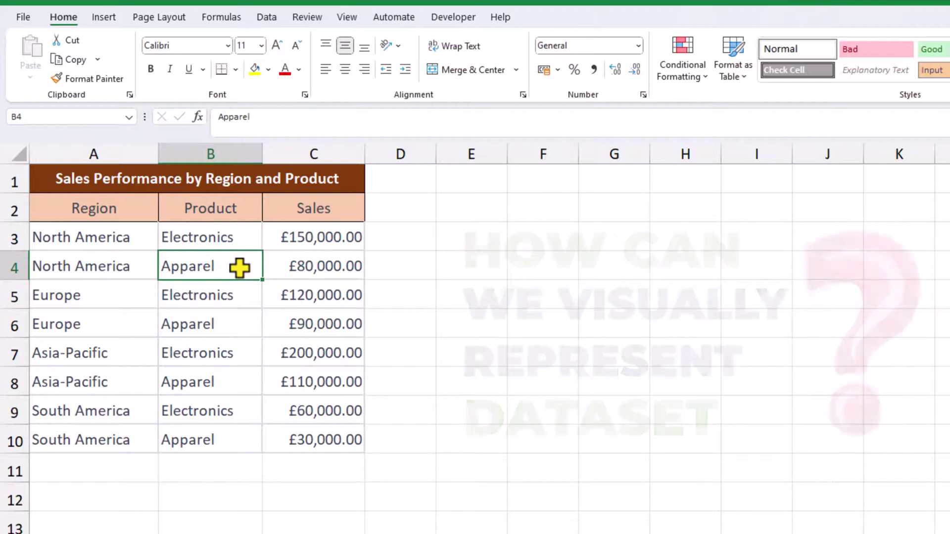
Insert a clustered column chart of the sales table and move it beside the table at column D.
left_click(111, 19)
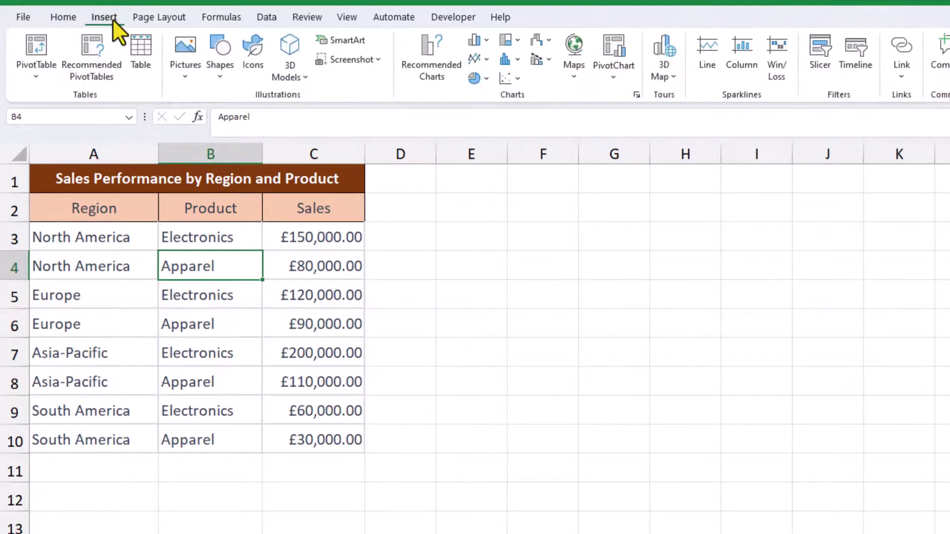
left_click(474, 35)
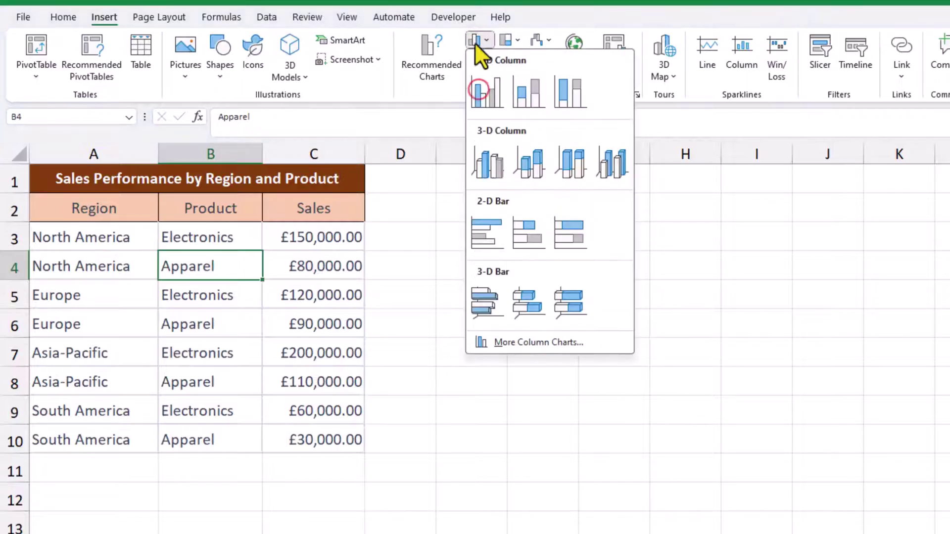
left_click(479, 90)
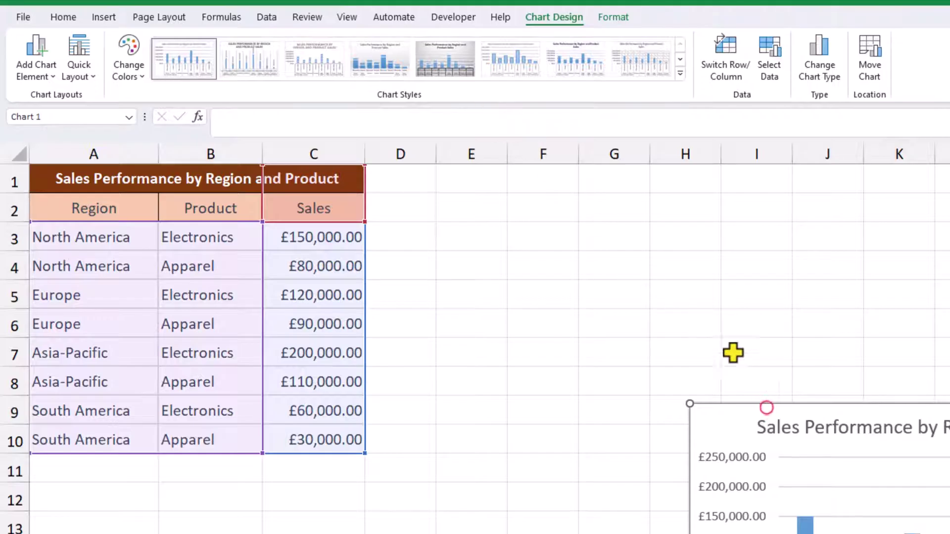
left_click_drag(767, 408, 447, 176)
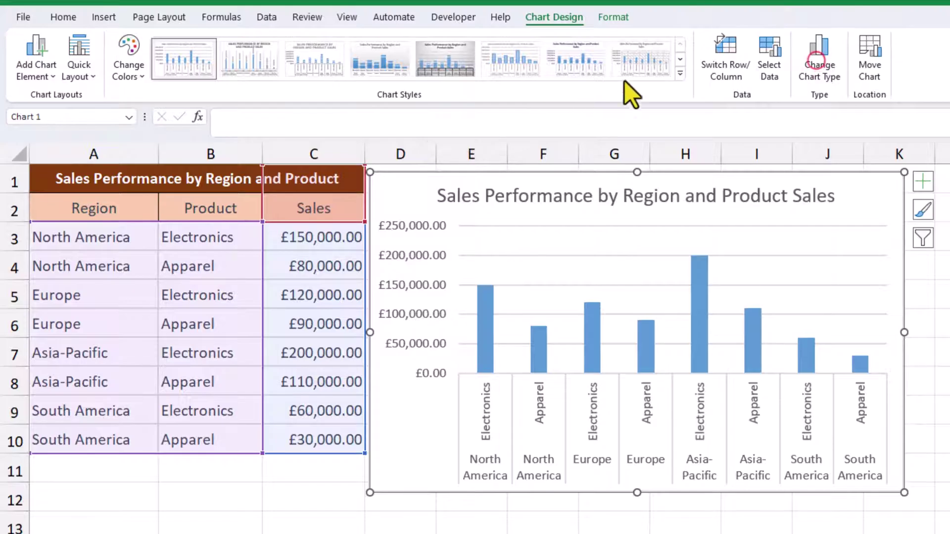
Convert the chart to a pie chart and apply the style with legend and percentage labels.
left_click(816, 62)
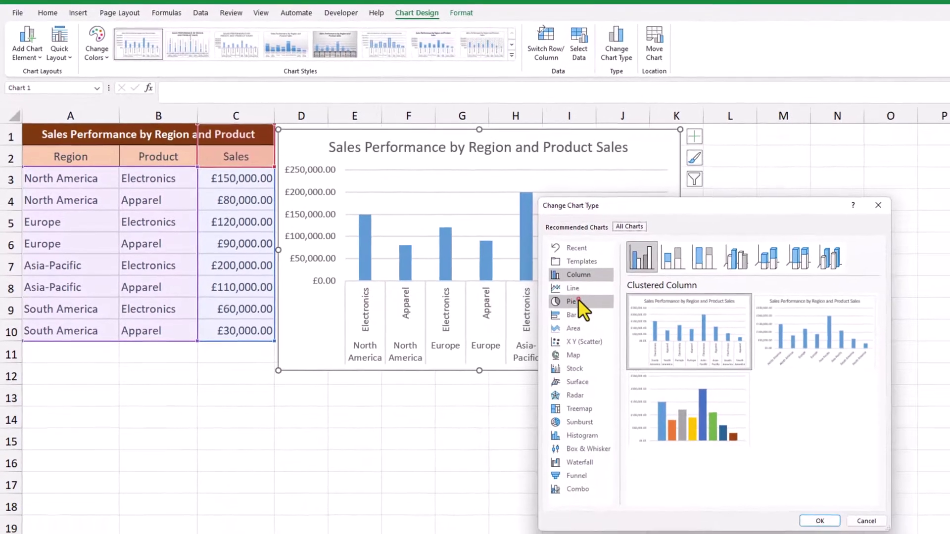
left_click(613, 324)
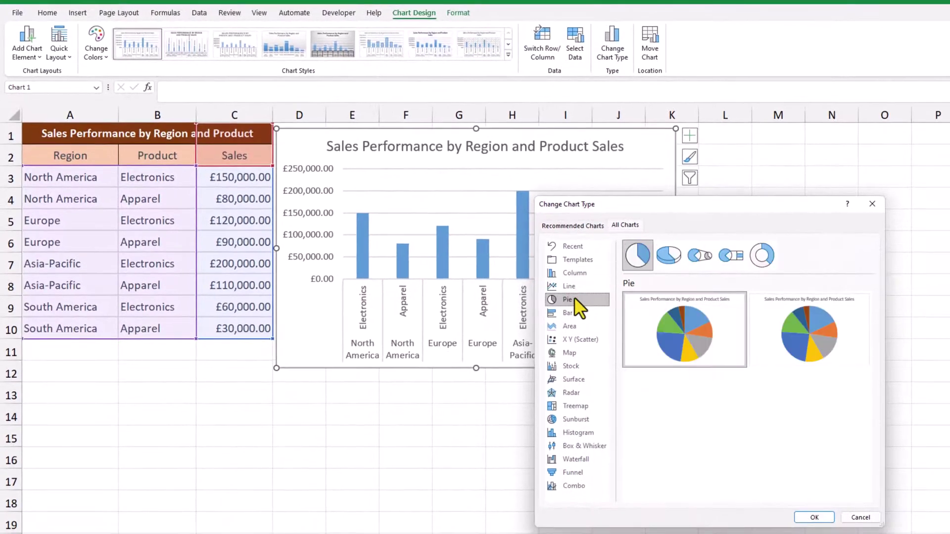
mouse_move(656, 337)
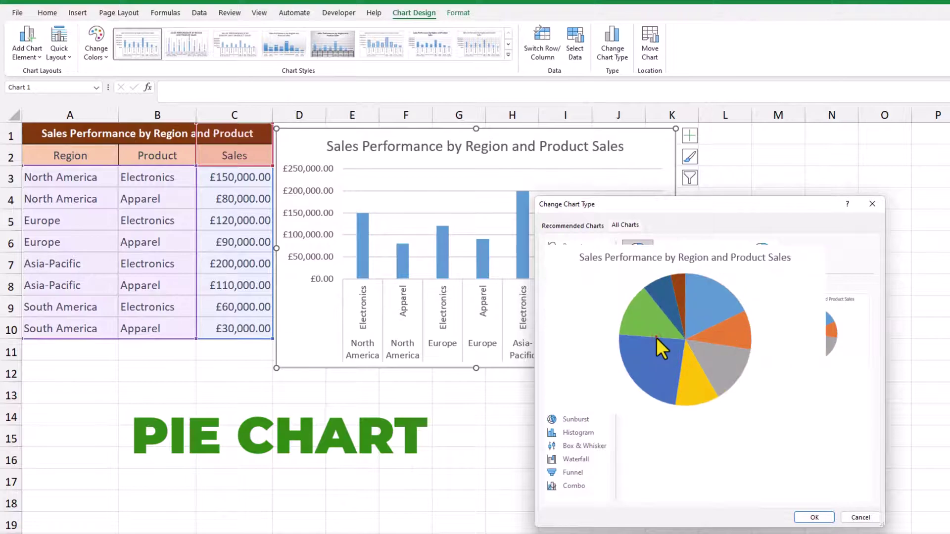
left_click(813, 517)
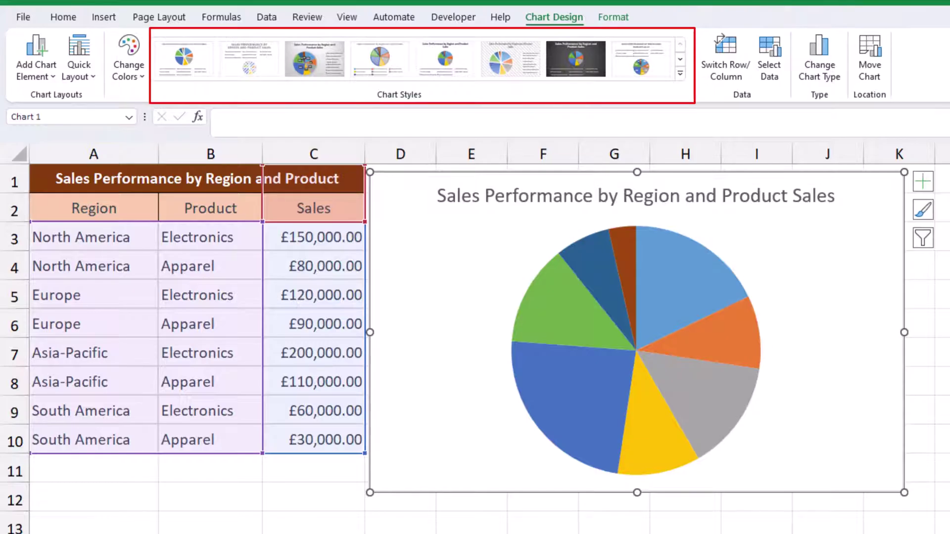
left_click(653, 46)
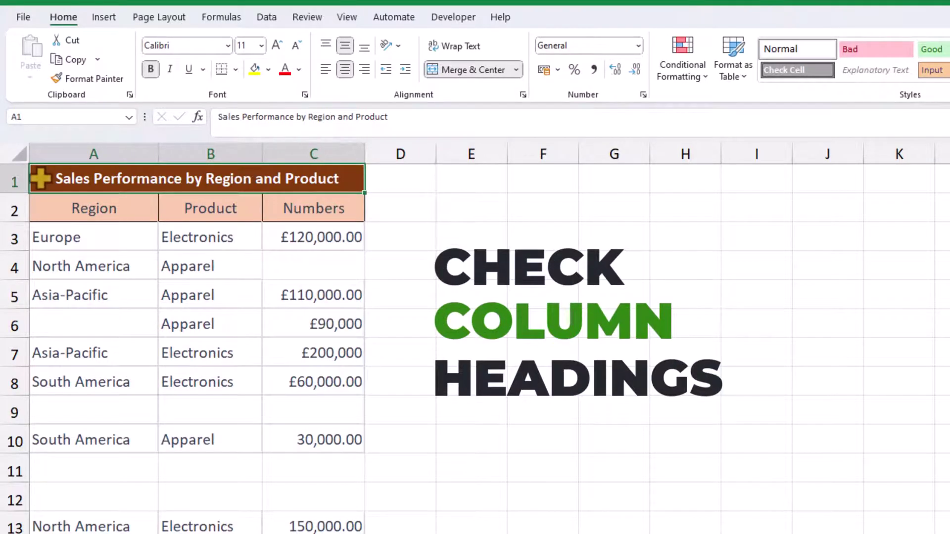
Rename the C2 heading from Numbers to Sales.
left_click(310, 207)
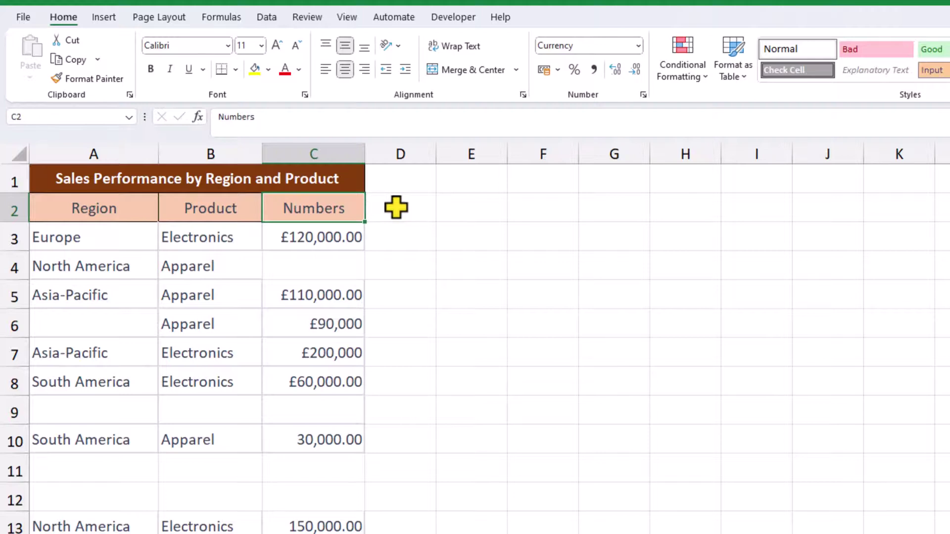
type("Sales")
key("Return")
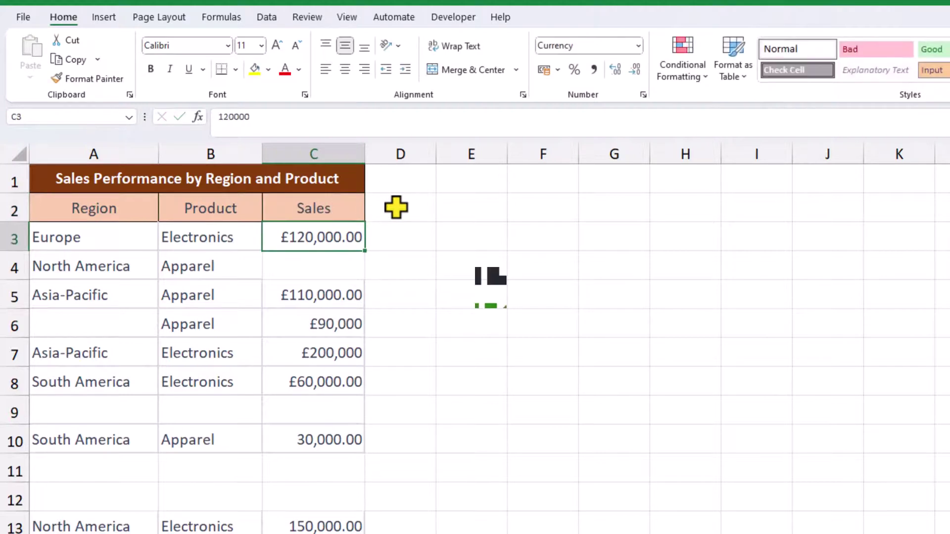
Enter 80000 as the C4 sales value and Europe as the region in A6.
left_click(327, 264)
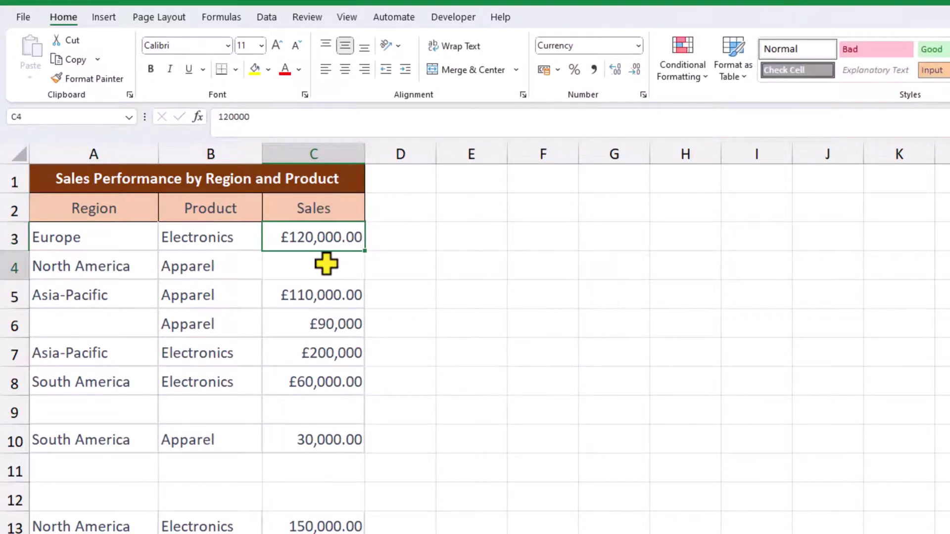
type("80000")
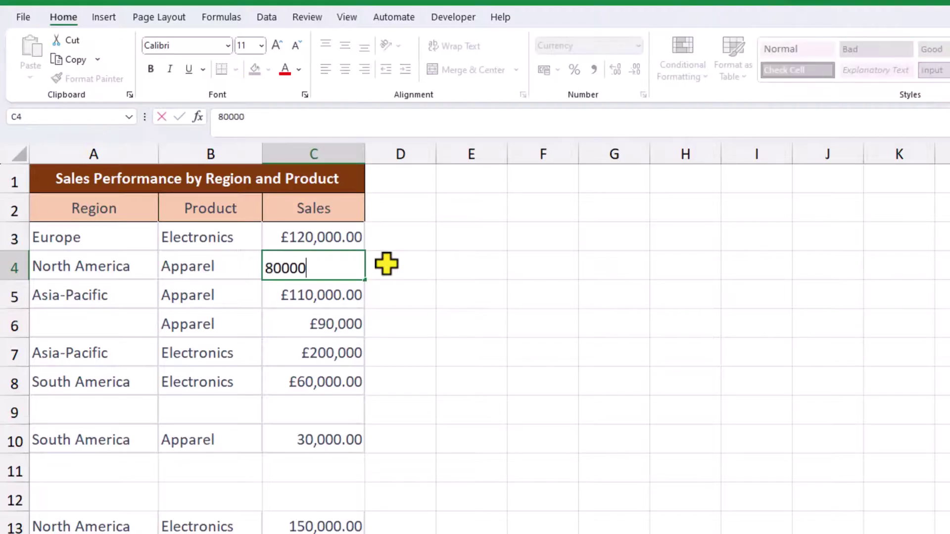
key("Return")
left_click(110, 322)
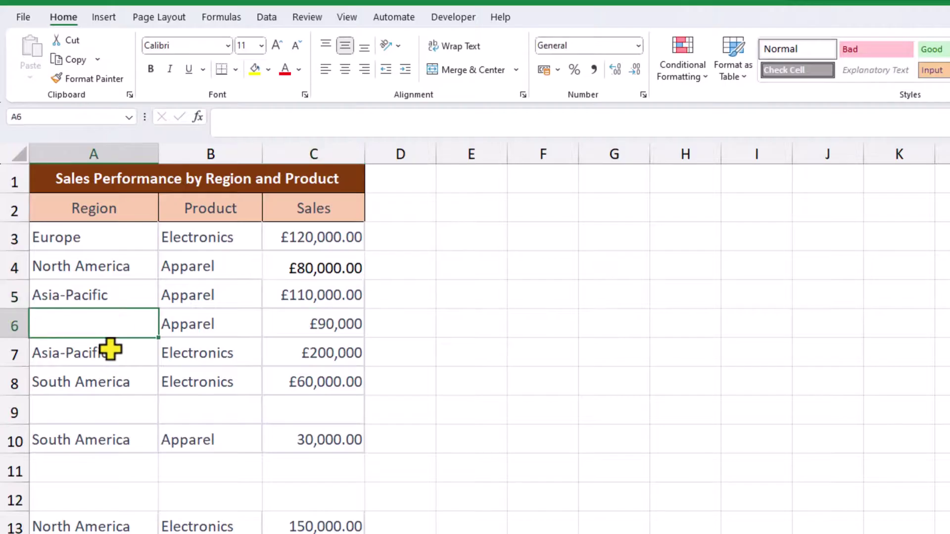
type("Eu")
key("Return")
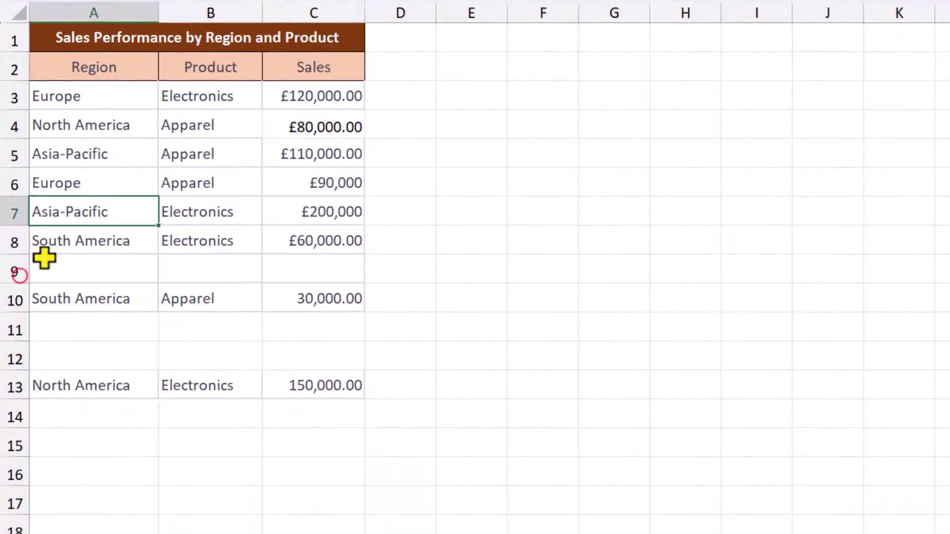
Delete the blank rows 9, 11 and 12 from the table.
left_click(19, 396)
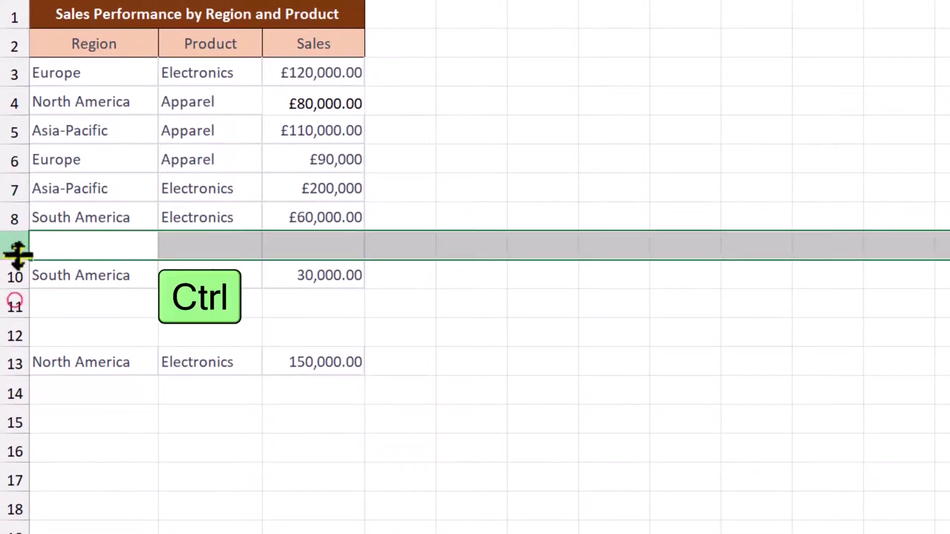
left_click_drag(14, 304, 16, 329)
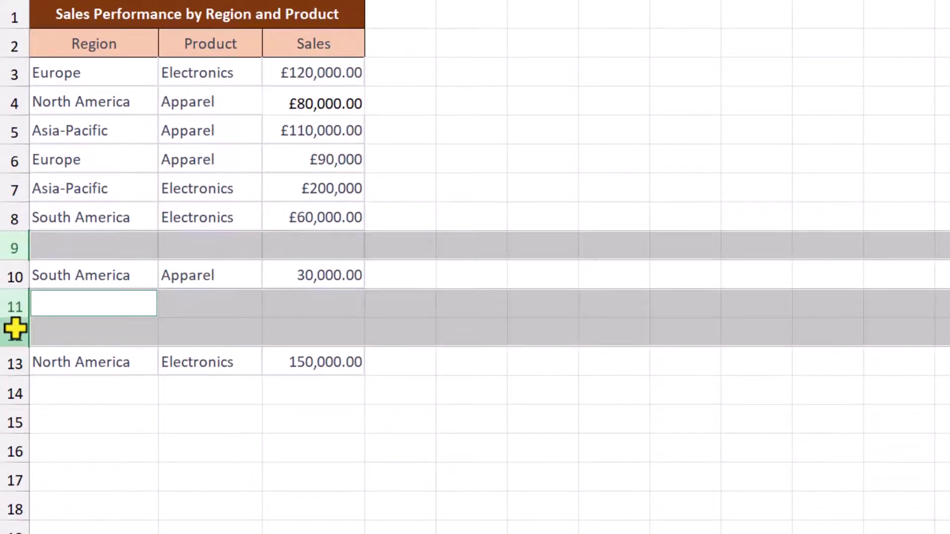
right_click(15, 328)
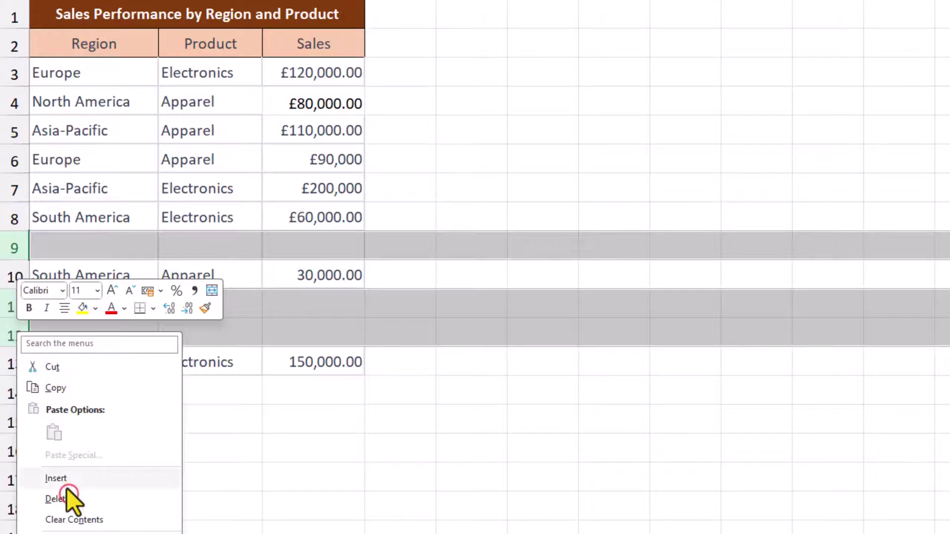
left_click(69, 494)
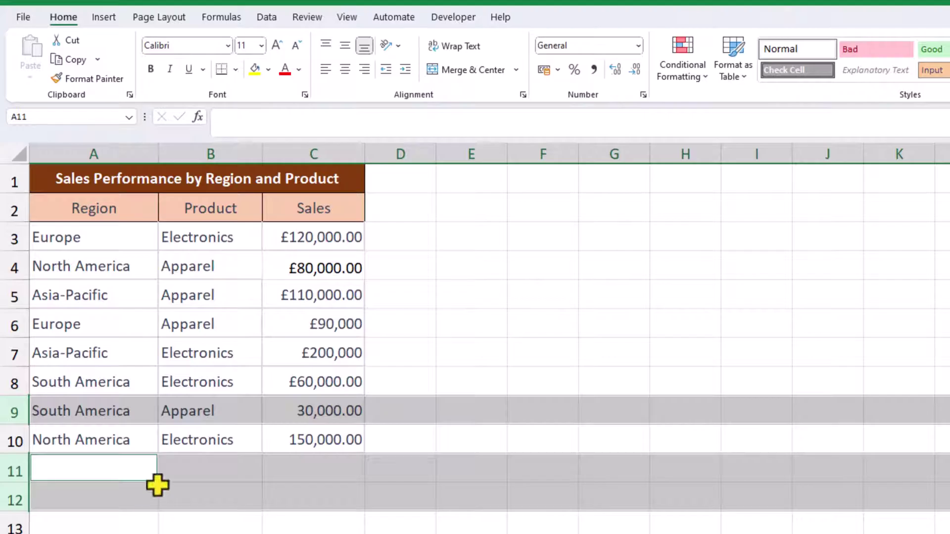
Format Sales column C as currency and reduce it to zero decimal places.
left_click(287, 153)
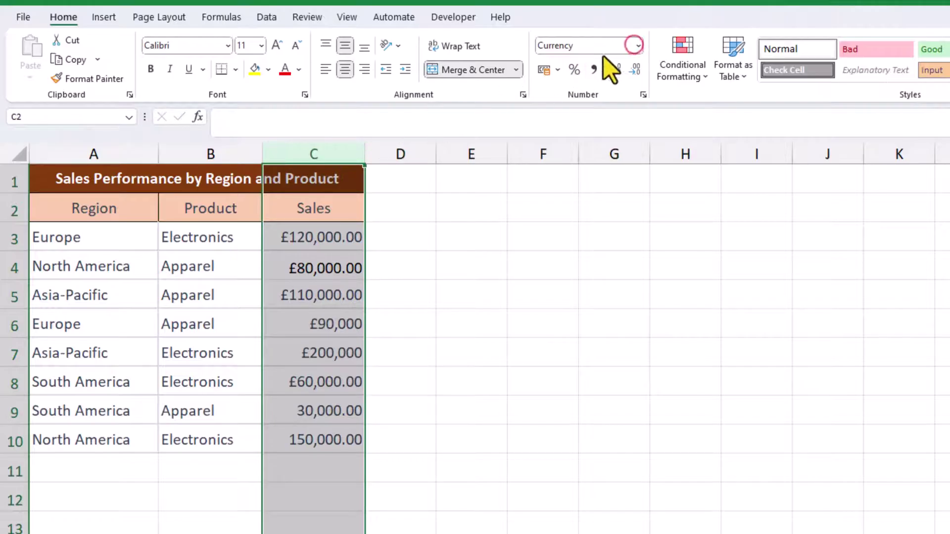
left_click(635, 45)
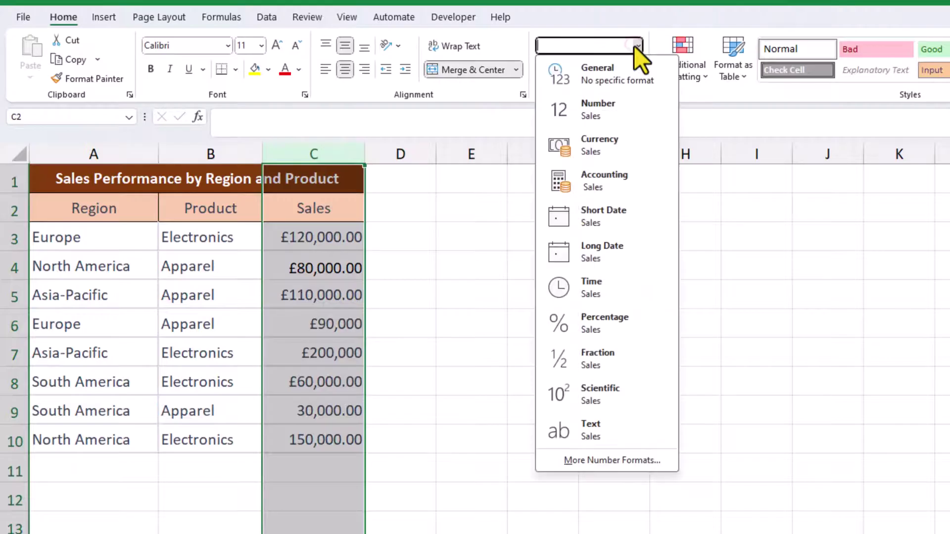
left_click(601, 146)
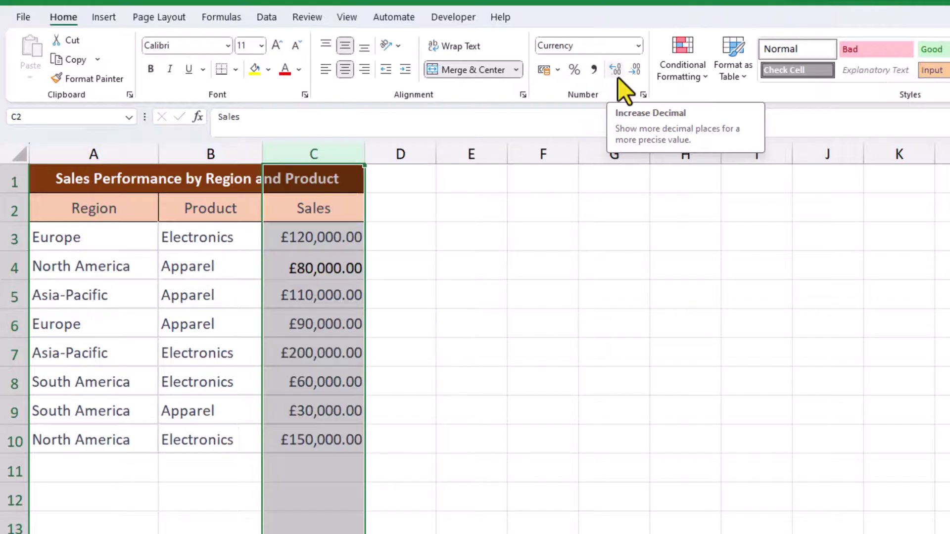
left_click(631, 70)
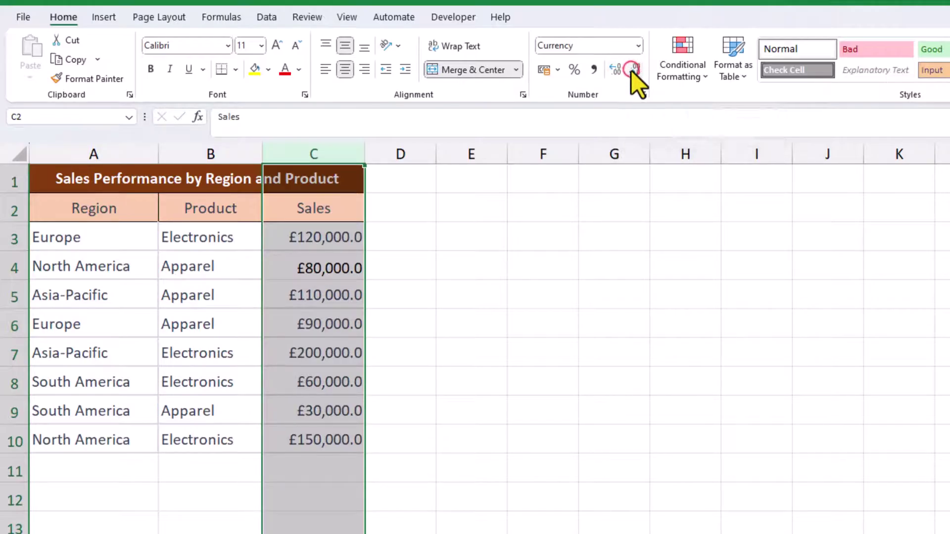
left_click(631, 70)
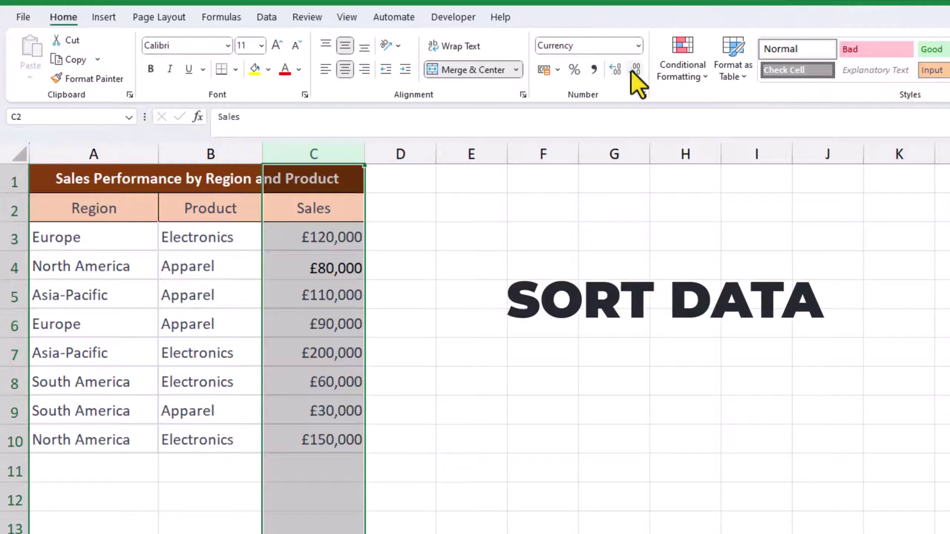
Custom-sort the table by Region, then by Product, both A to Z.
left_click(283, 237)
right_click(285, 240)
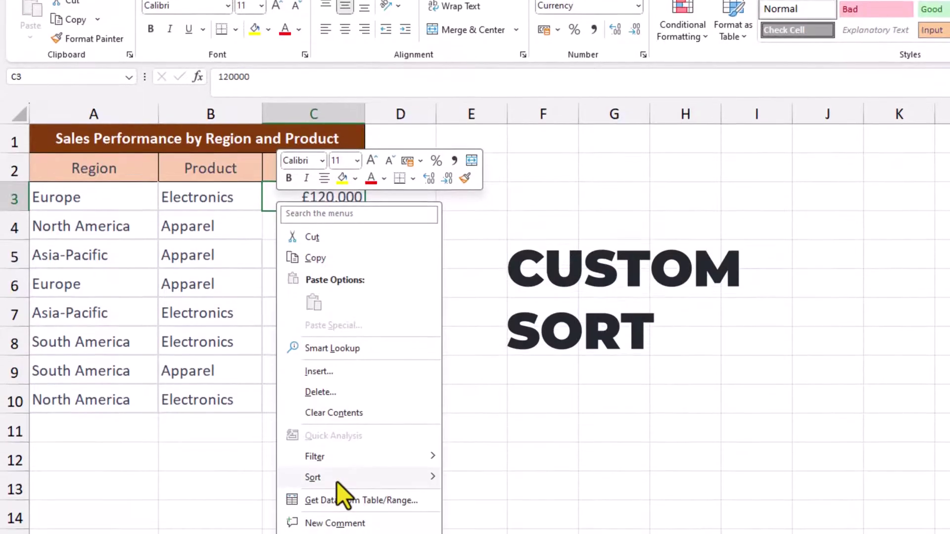
mouse_move(336, 517)
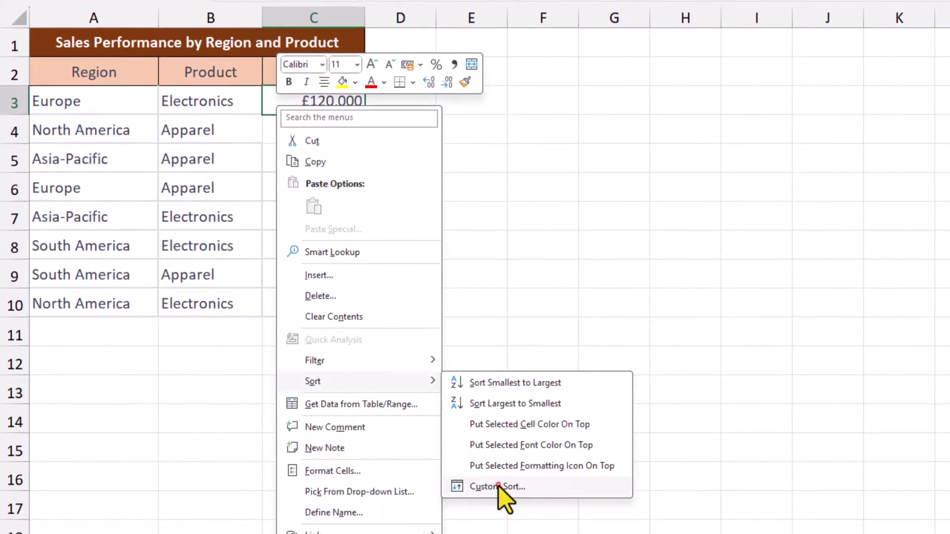
left_click(495, 487)
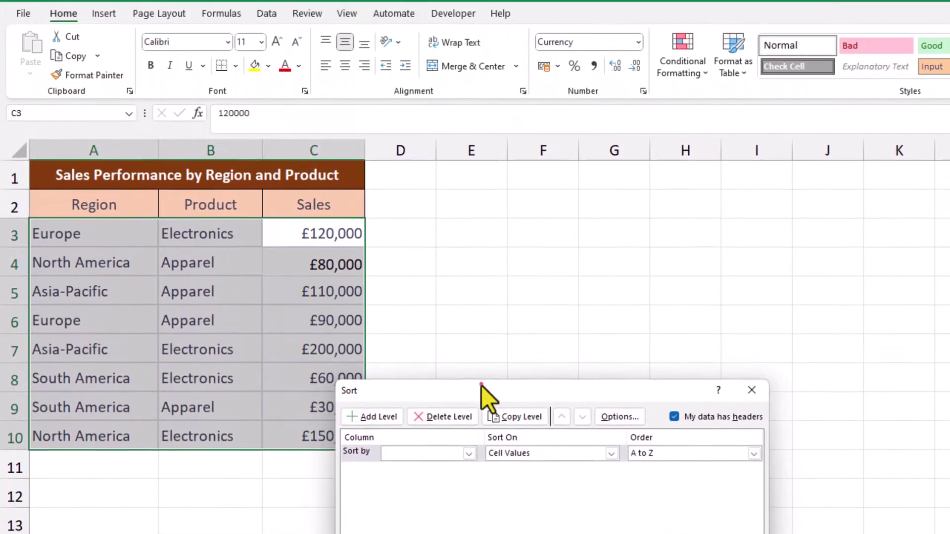
left_click_drag(480, 352, 400, 243)
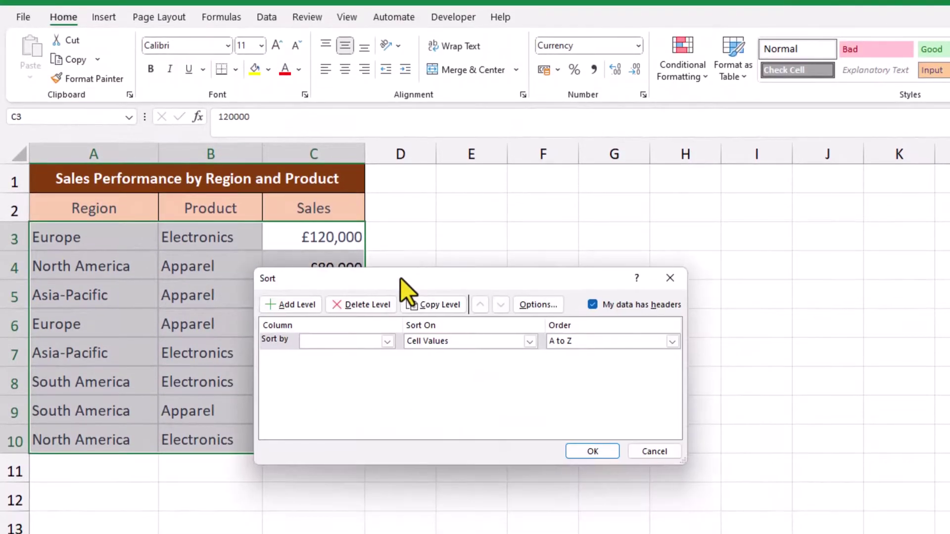
left_click(386, 335)
left_click(380, 353)
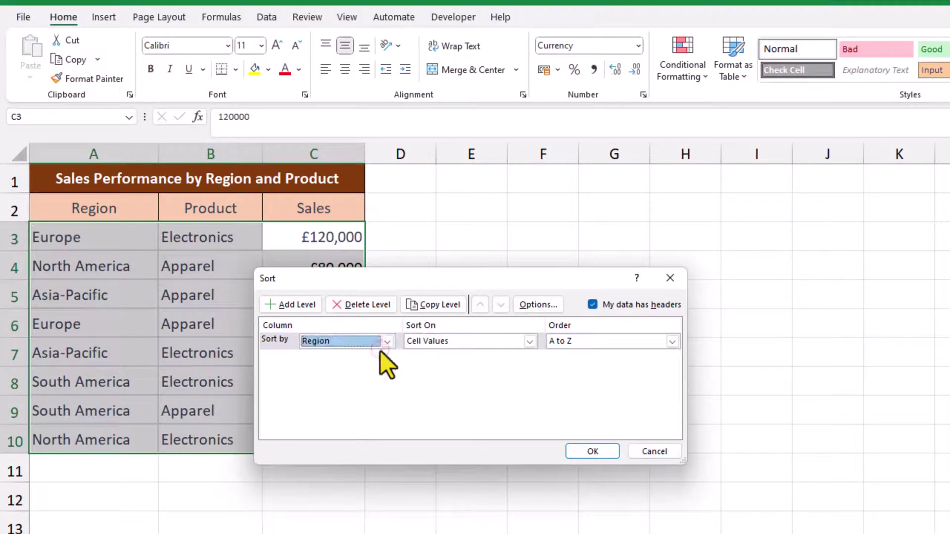
left_click(300, 305)
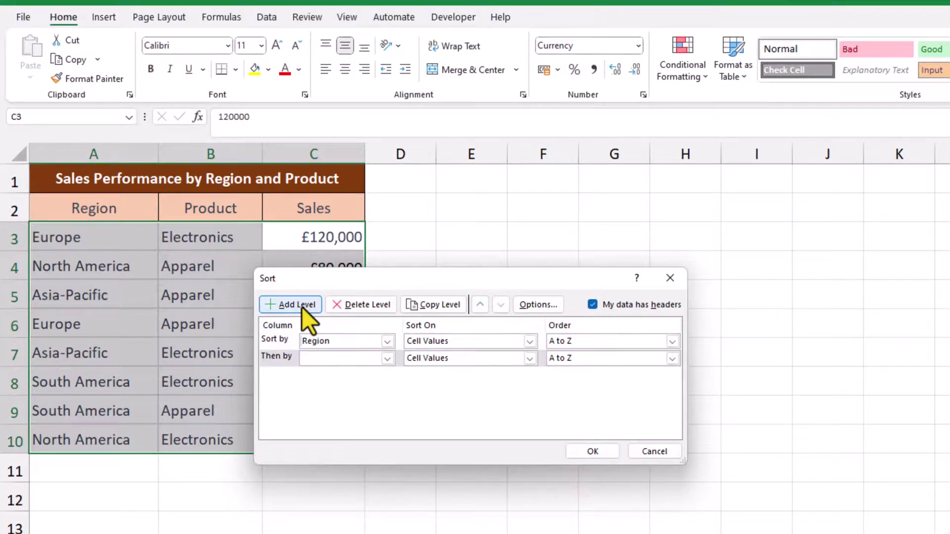
left_click(380, 360)
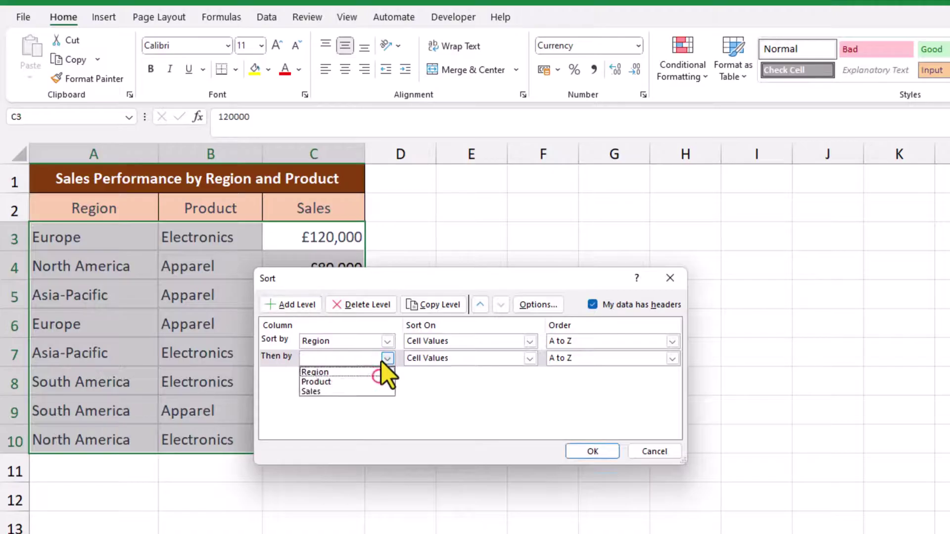
left_click(379, 378)
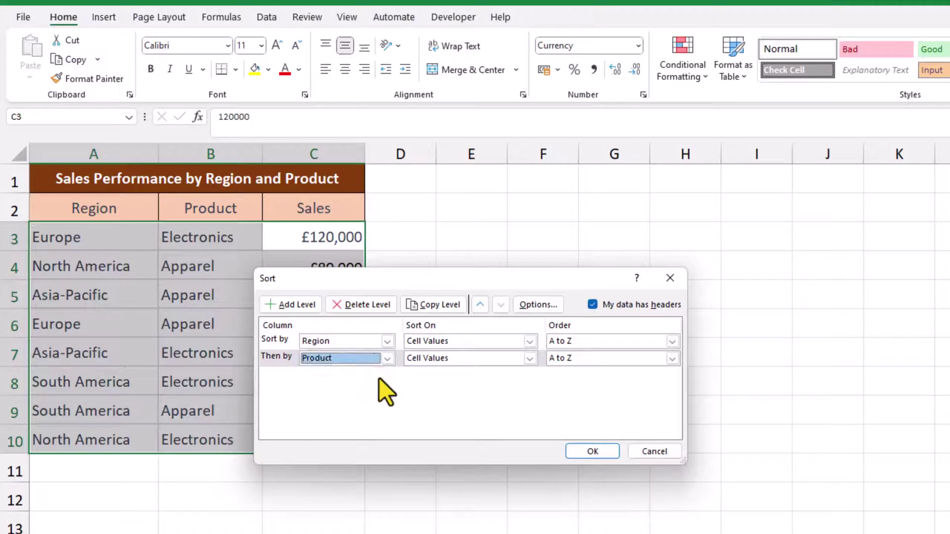
left_click(574, 451)
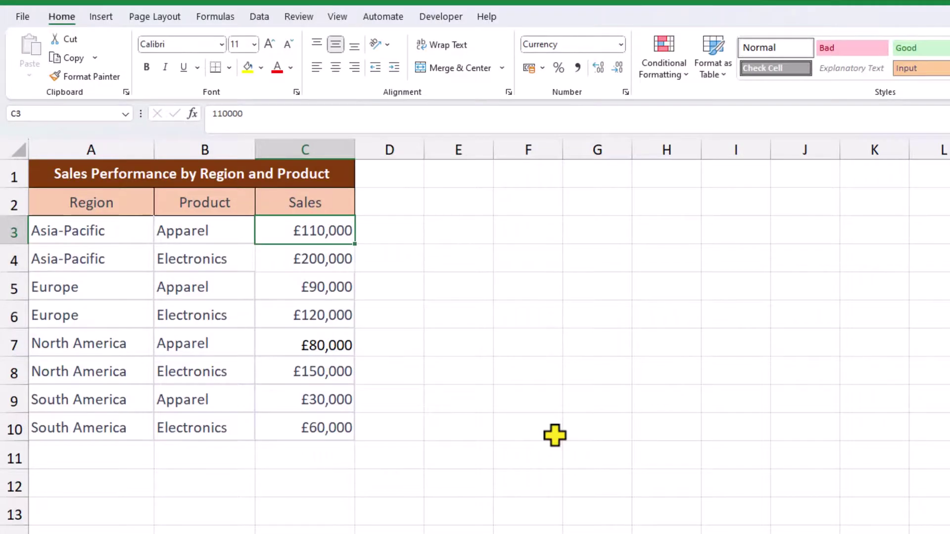
Insert a 2-D clustered column chart, place it beside the table near row 1, and widen it.
left_click(108, 19)
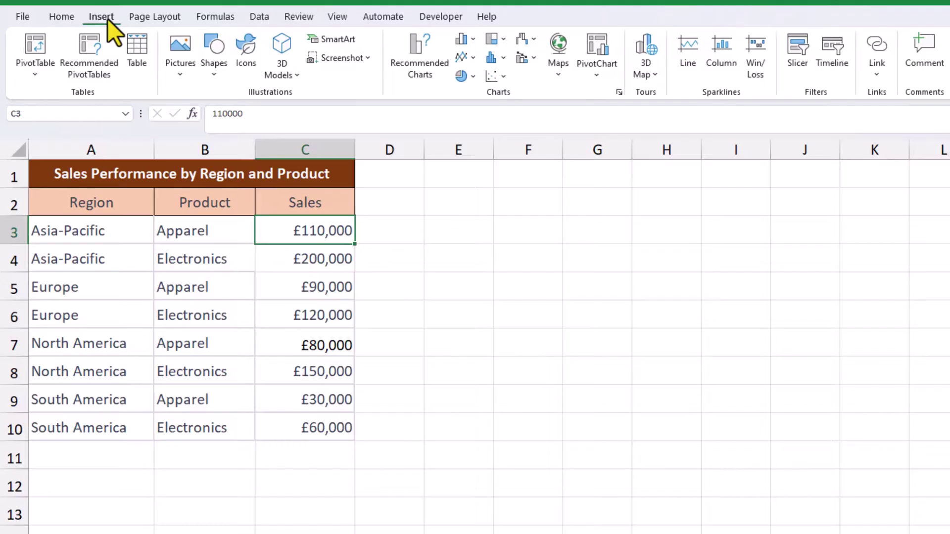
left_click(459, 38)
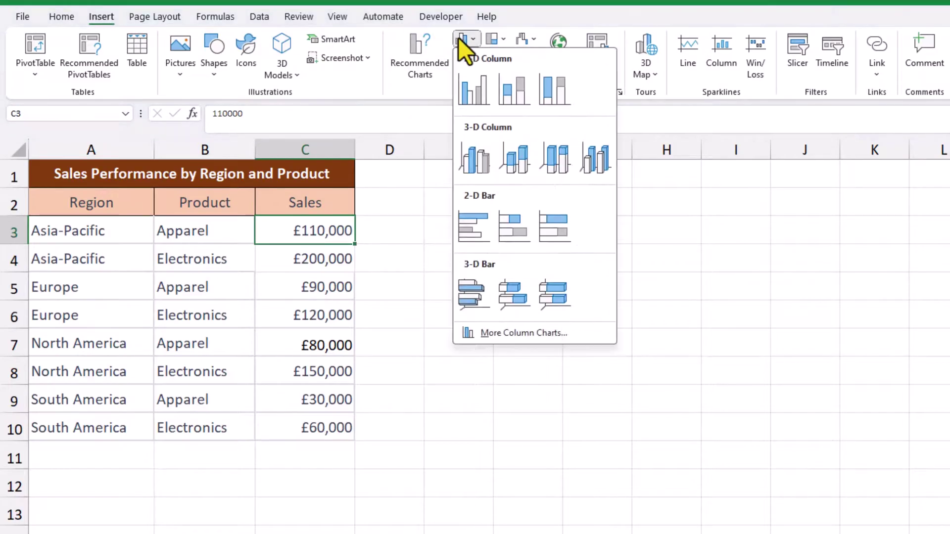
left_click(467, 89)
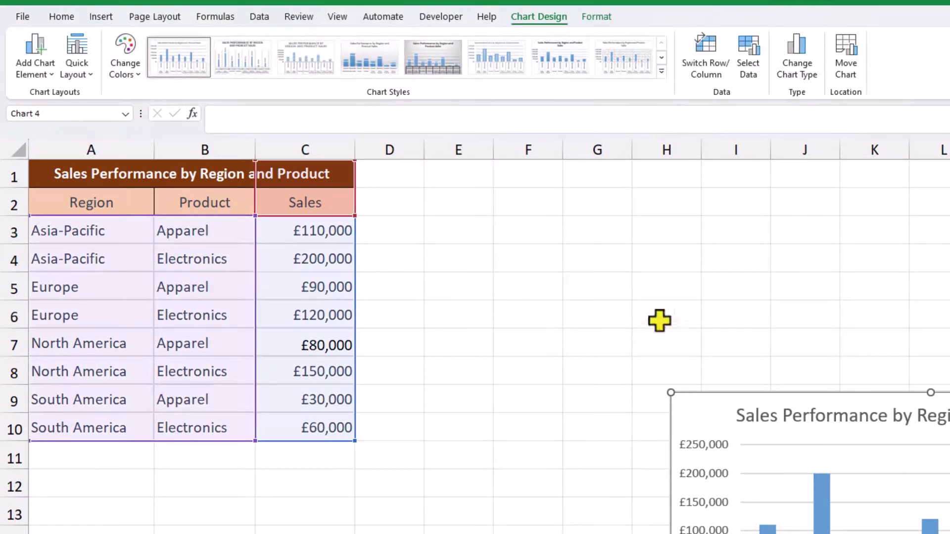
left_click_drag(699, 391, 399, 172)
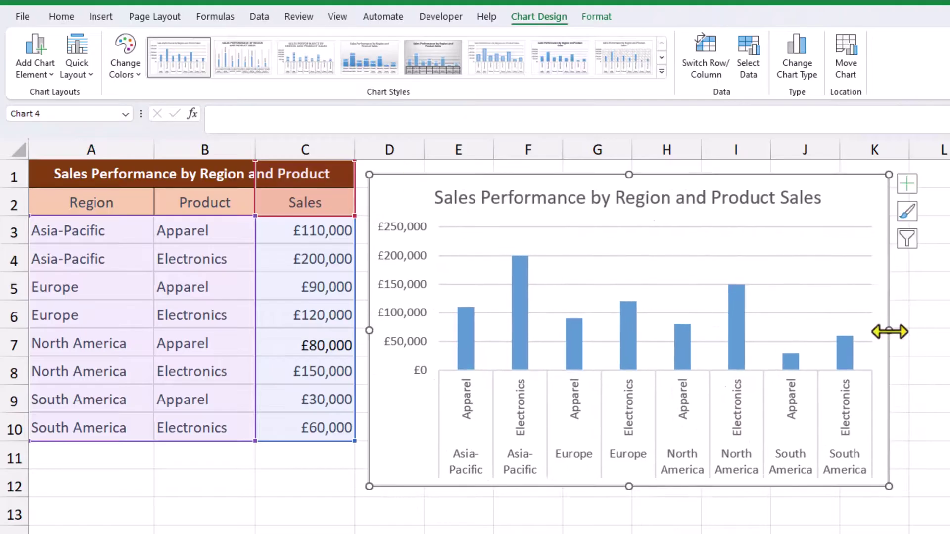
left_click_drag(889, 331, 916, 327)
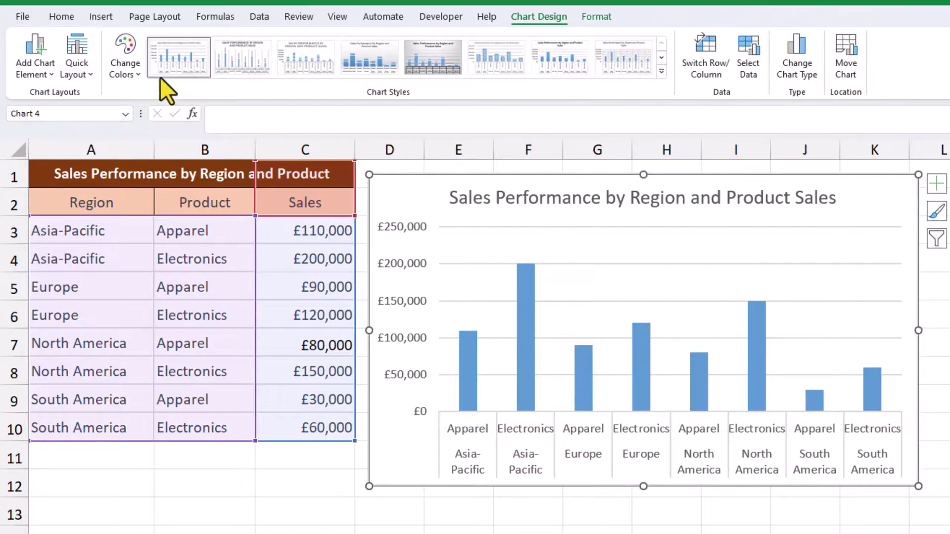
Recolour the chart bars orange and give the chart a 4½ pt border.
left_click(135, 67)
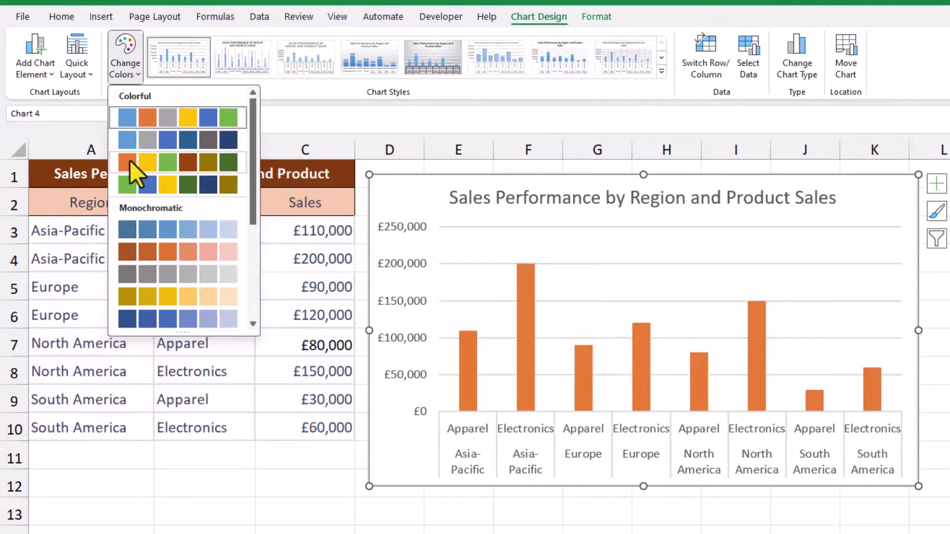
left_click(130, 161)
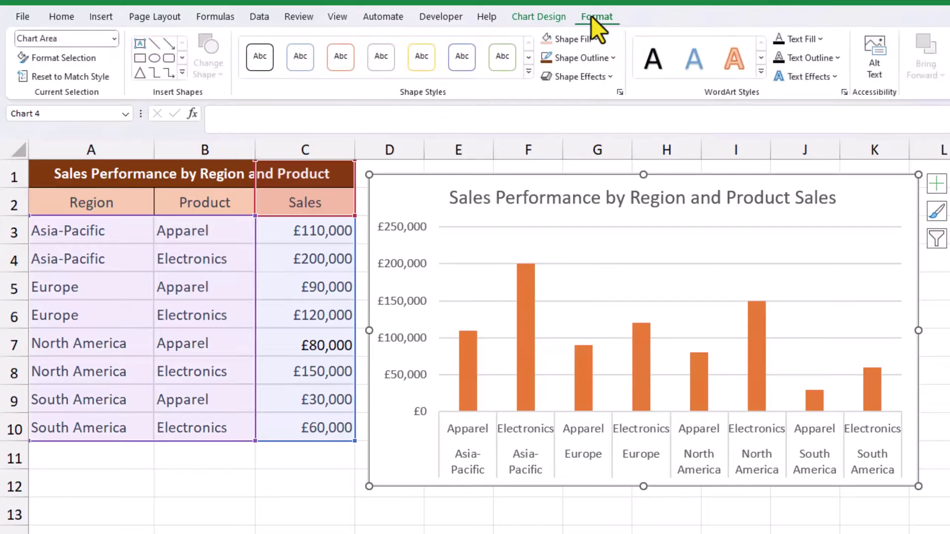
left_click(603, 57)
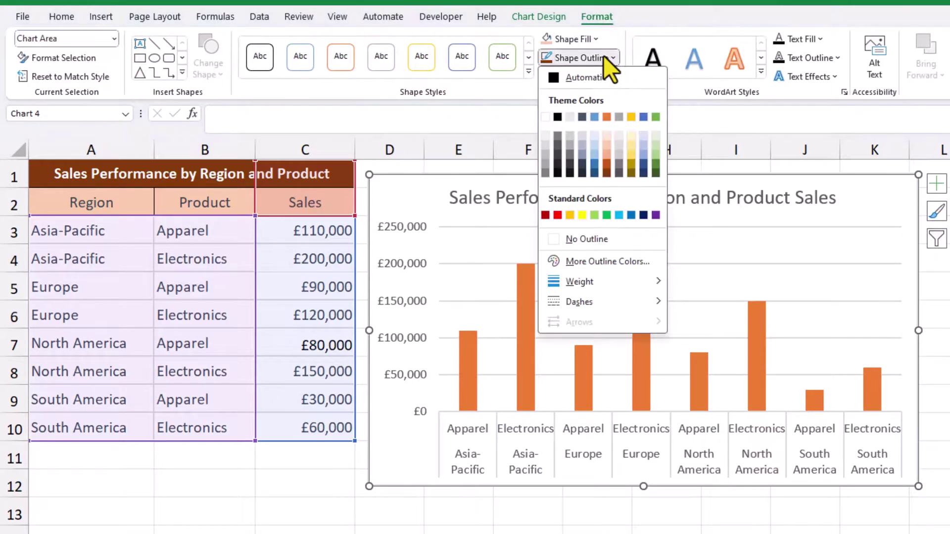
mouse_move(598, 284)
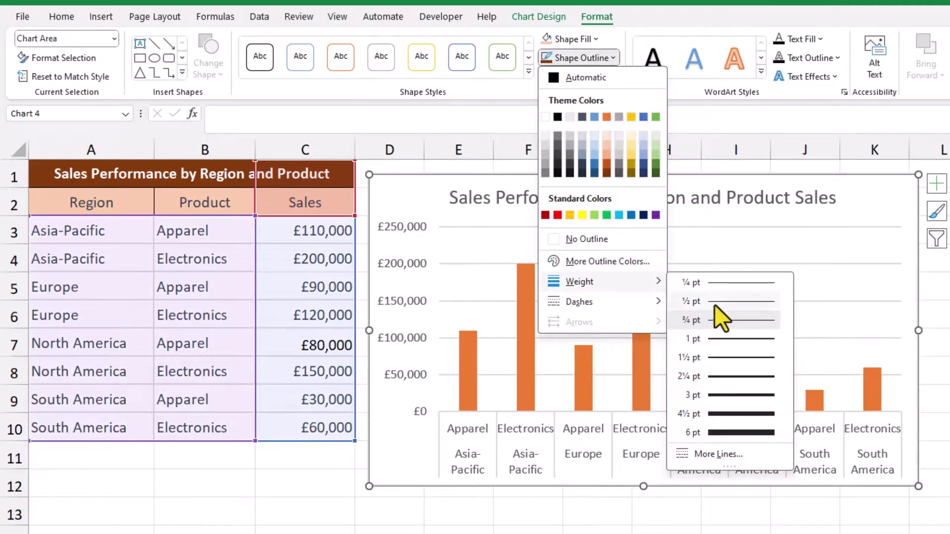
left_click(729, 414)
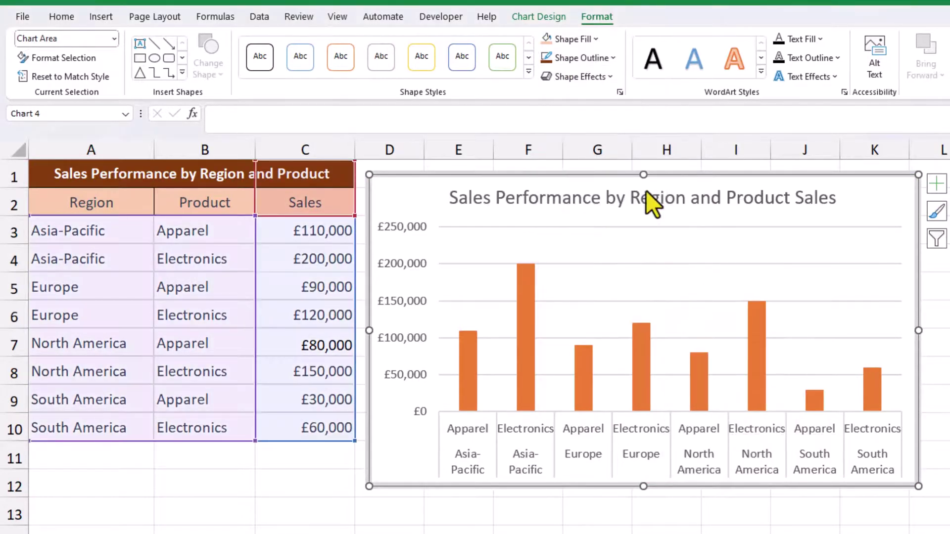
Apply the 11 pt Orange, Accent color 2 glow to the chart area.
left_click(606, 74)
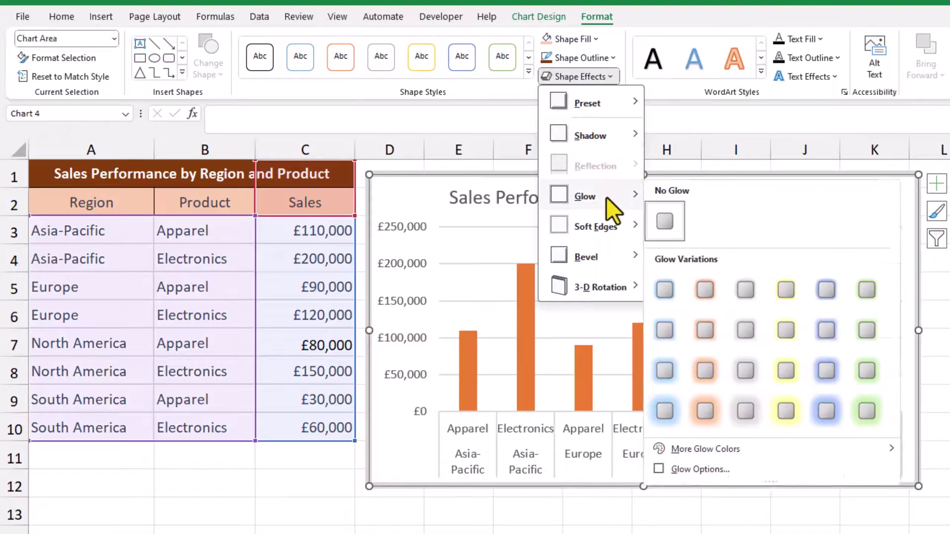
mouse_move(607, 197)
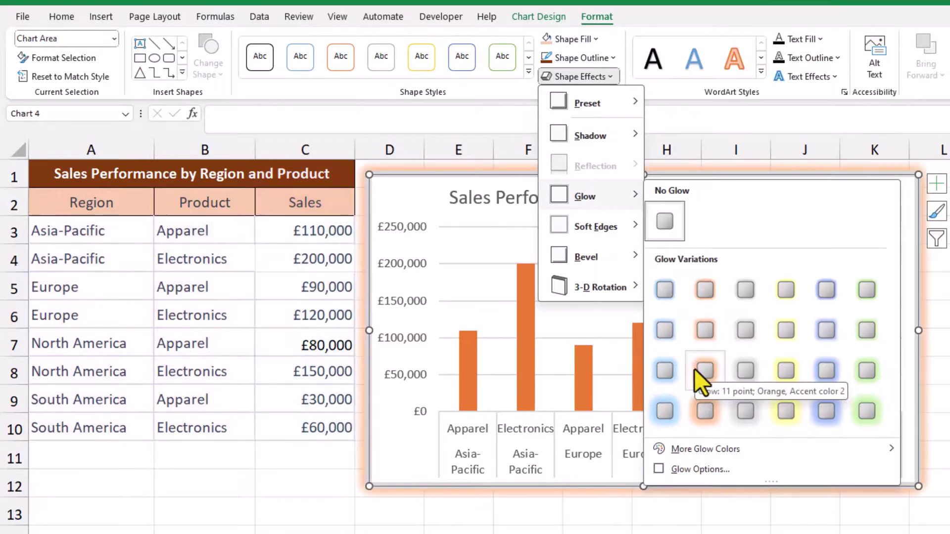
left_click(693, 369)
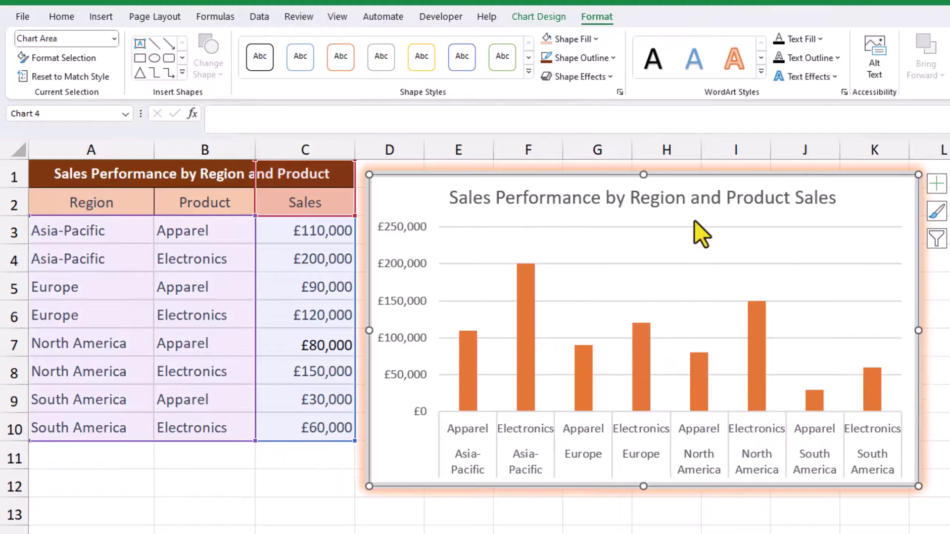
Give the chart title a light orange fill, dark orange outline and bold text.
left_click(696, 204)
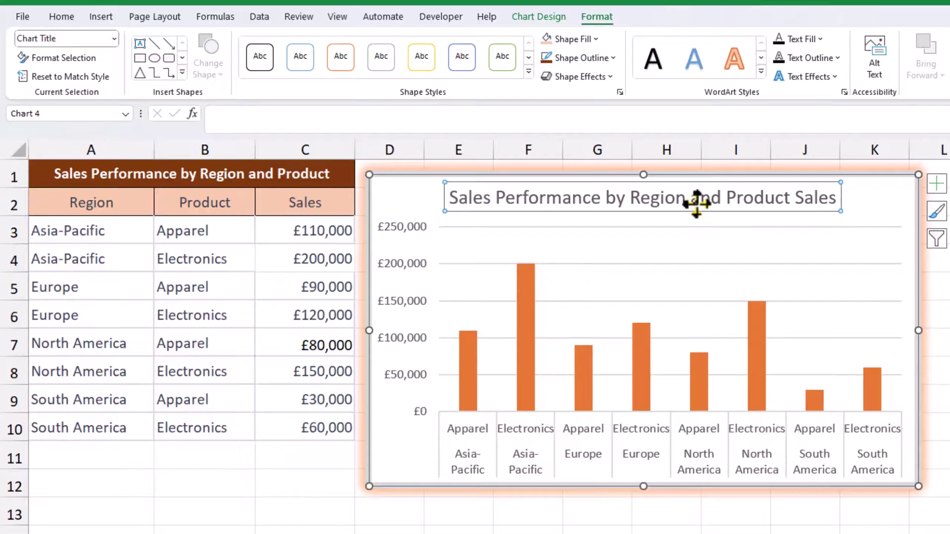
left_click(590, 40)
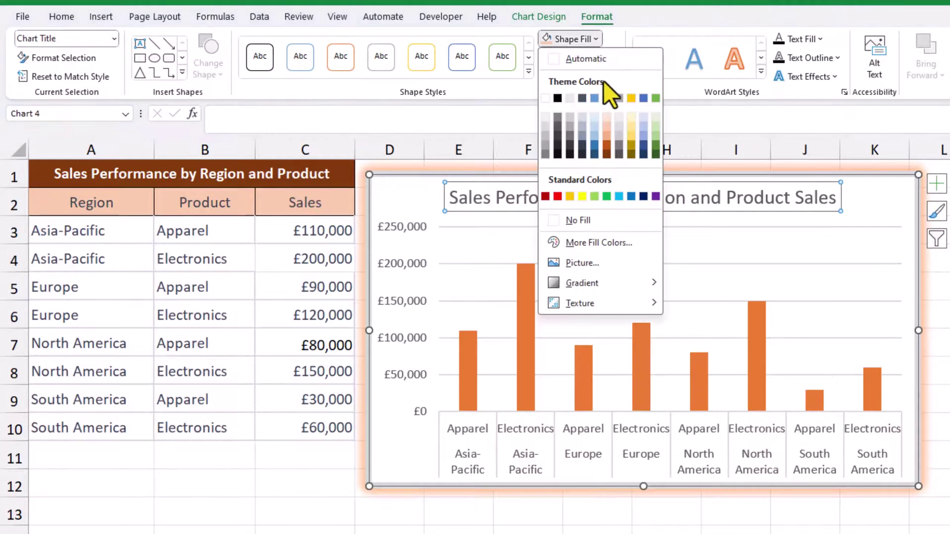
left_click(601, 127)
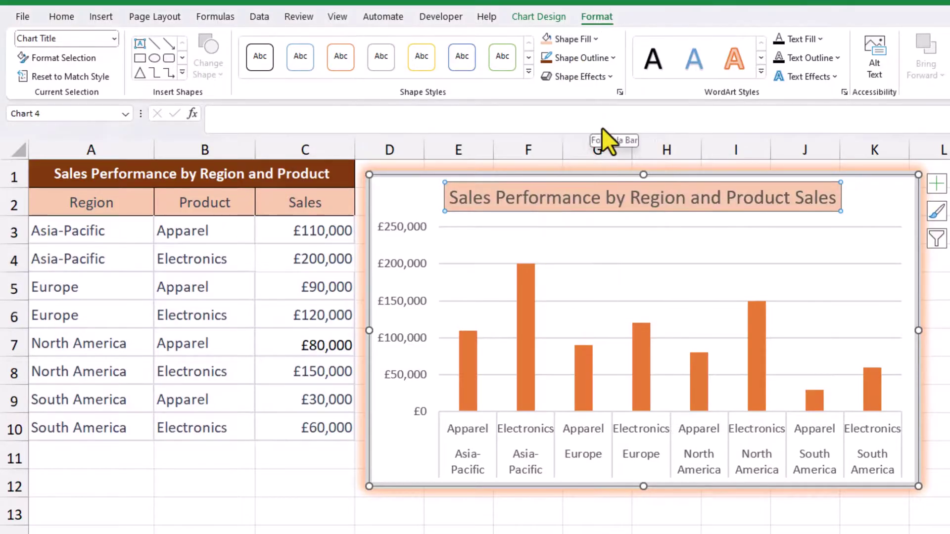
left_click(609, 58)
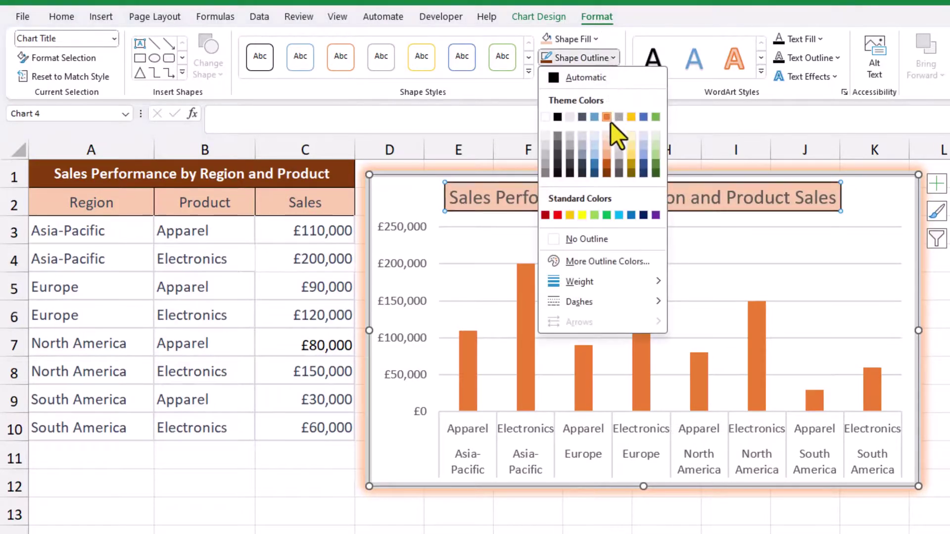
left_click(604, 174)
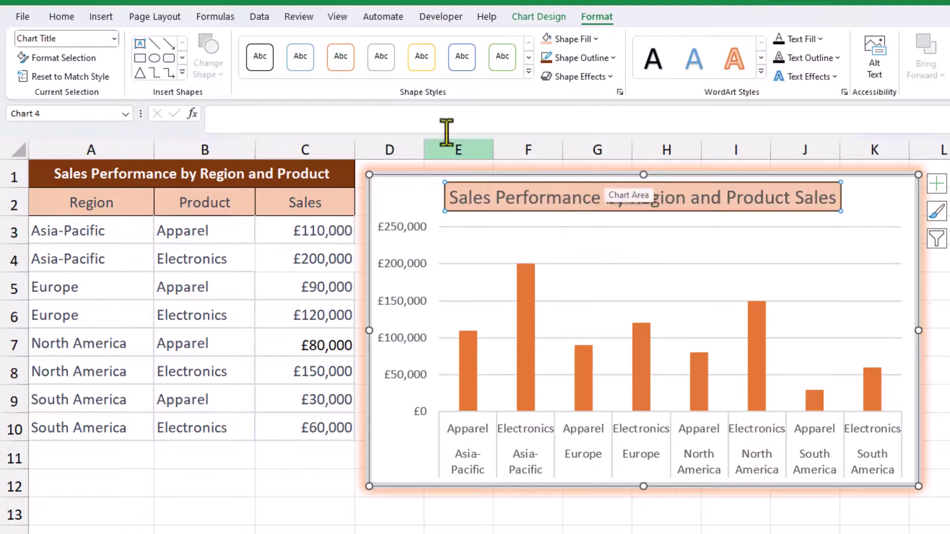
left_click(66, 17)
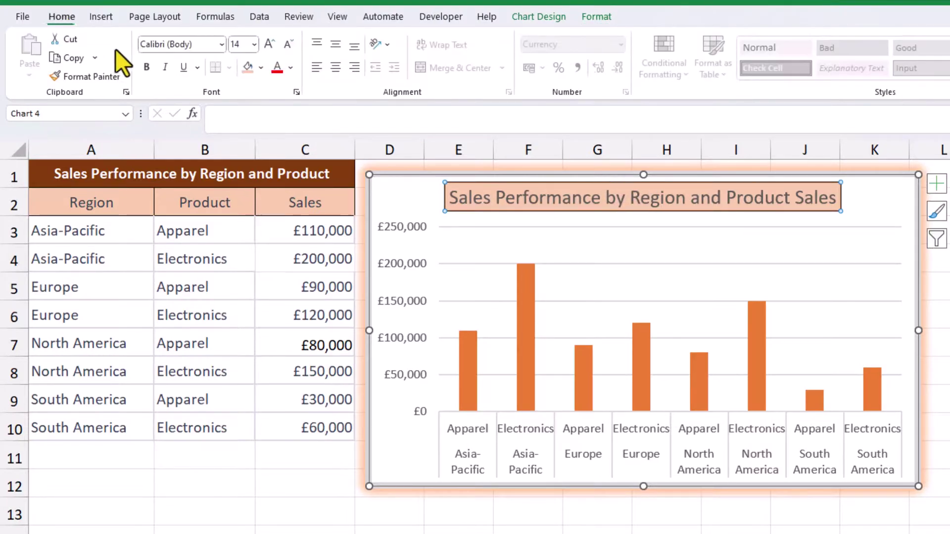
left_click(147, 69)
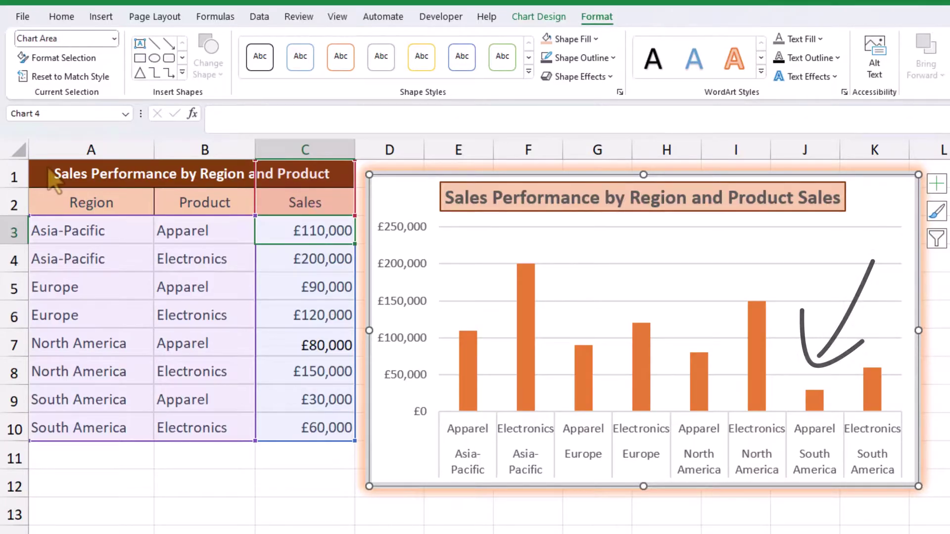
Add a 'Logistics issue' text box inside the chart above the South America bars.
left_click(139, 45)
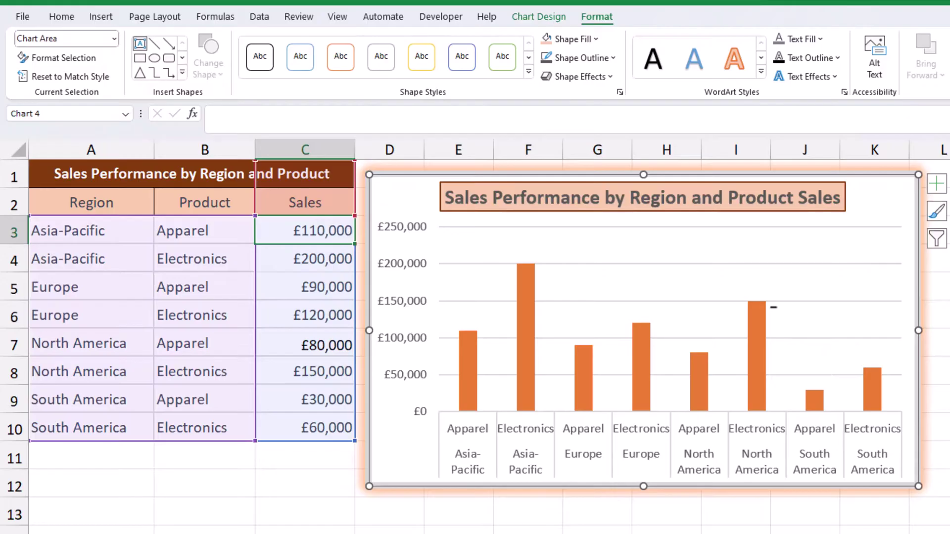
left_click_drag(771, 305, 903, 335)
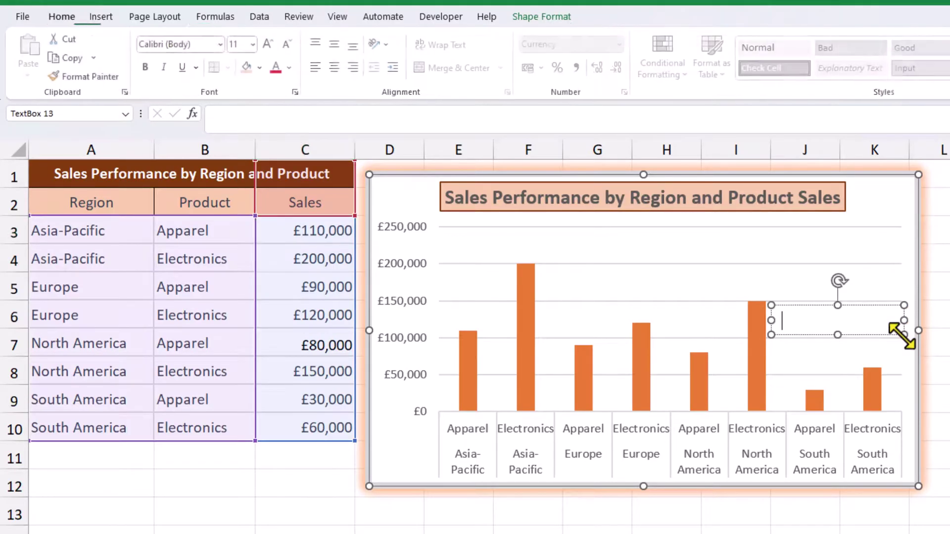
type("Logi")
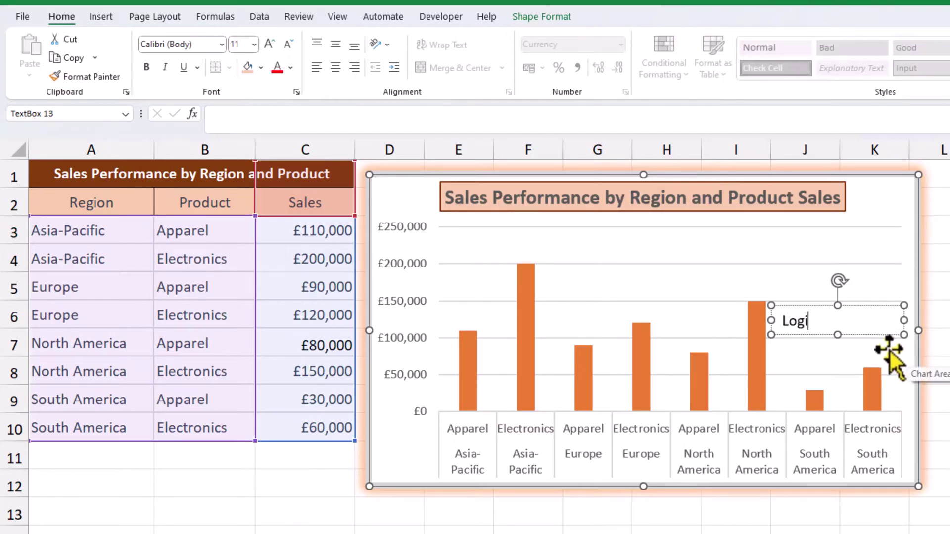
type("stics issue")
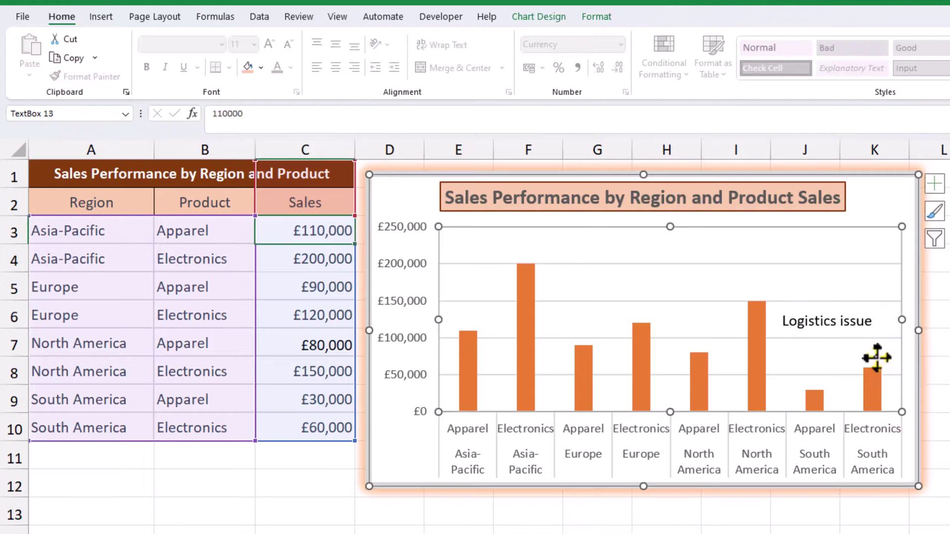
left_click(876, 357)
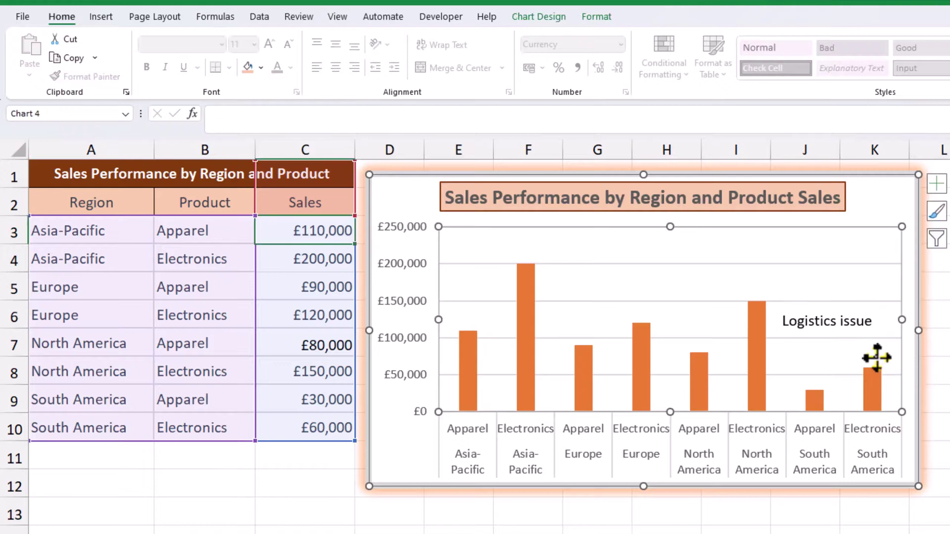
left_click(603, 20)
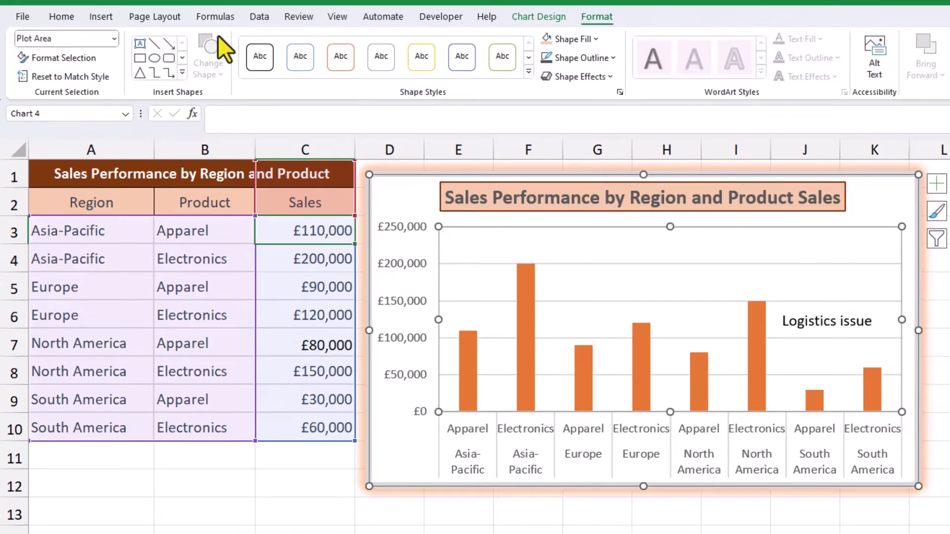
Draw an arrow from 'Logistics issue' to the £30,000 South America Apparel bar, outlined Black, Text 1, Lighter 50%.
left_click(171, 40)
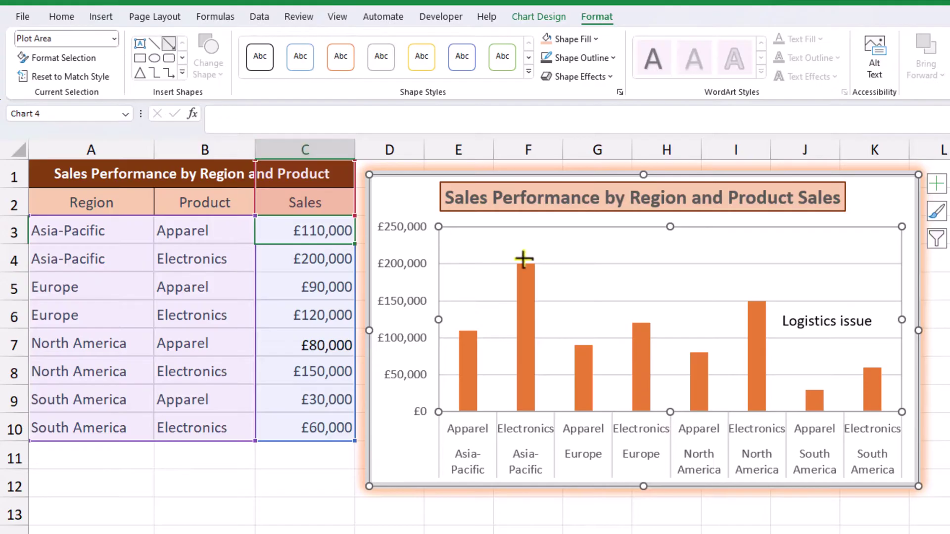
left_click_drag(839, 340, 816, 385)
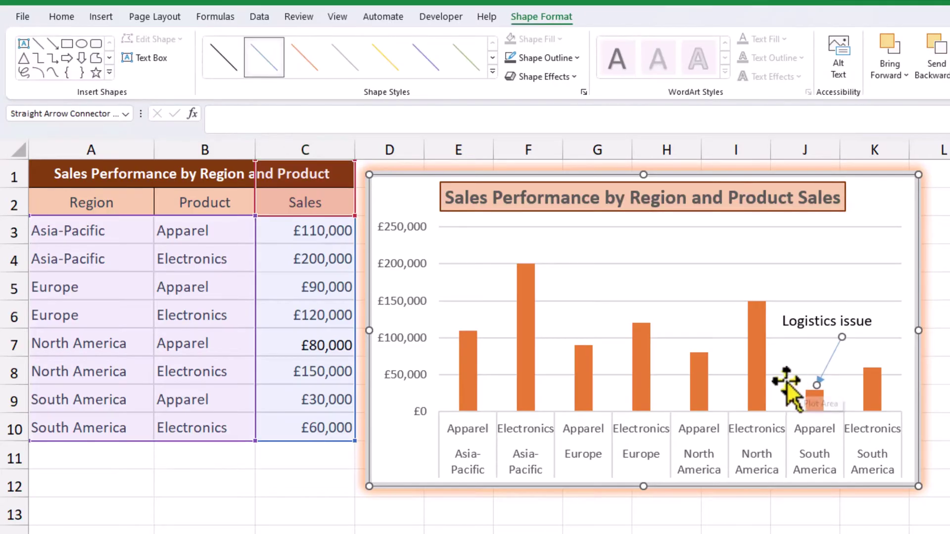
left_click(569, 64)
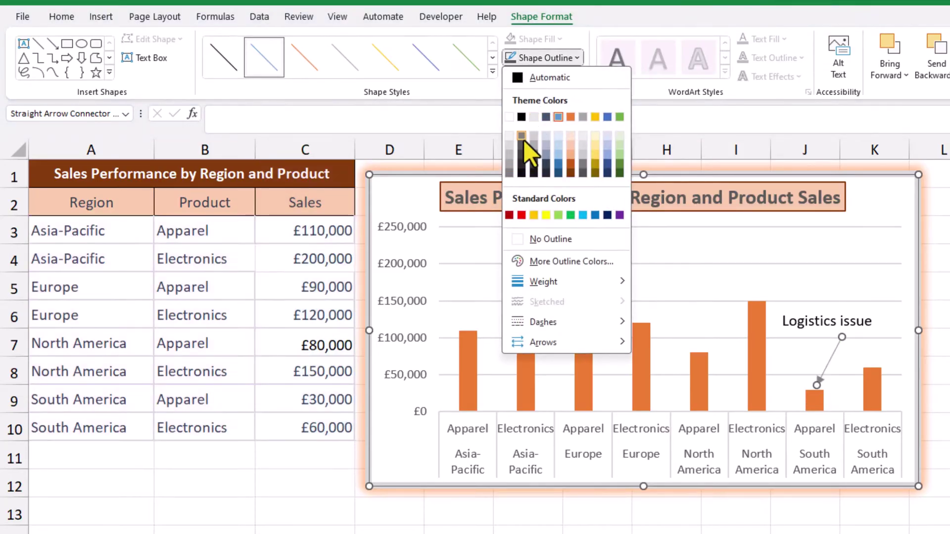
left_click(524, 140)
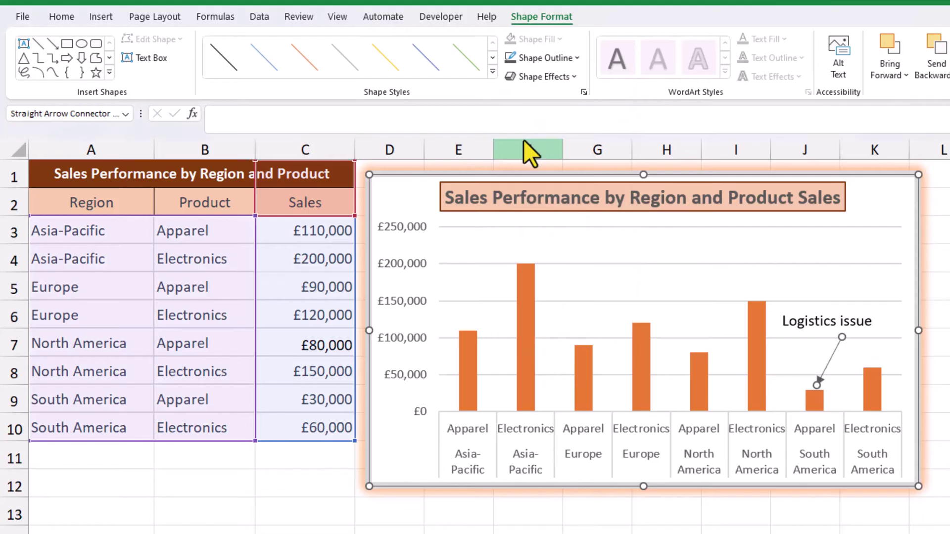
left_click(577, 60)
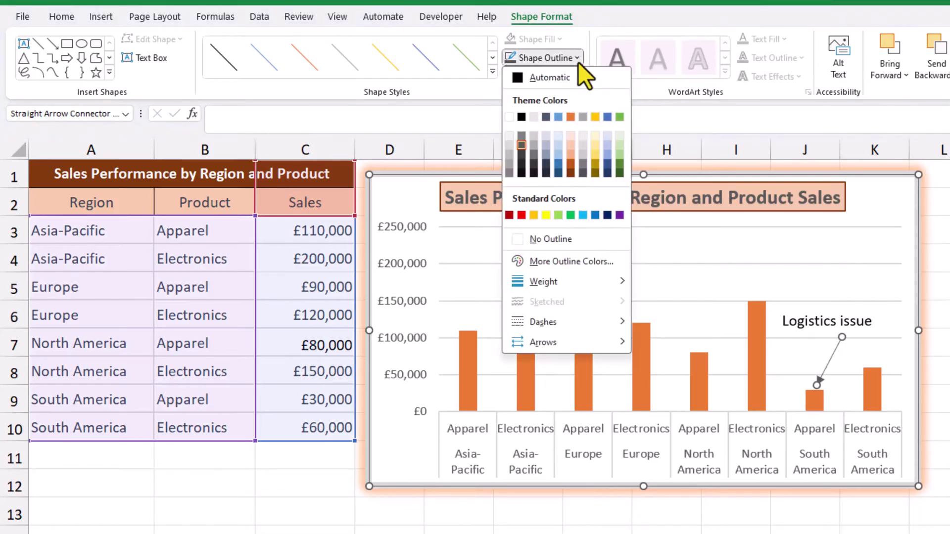